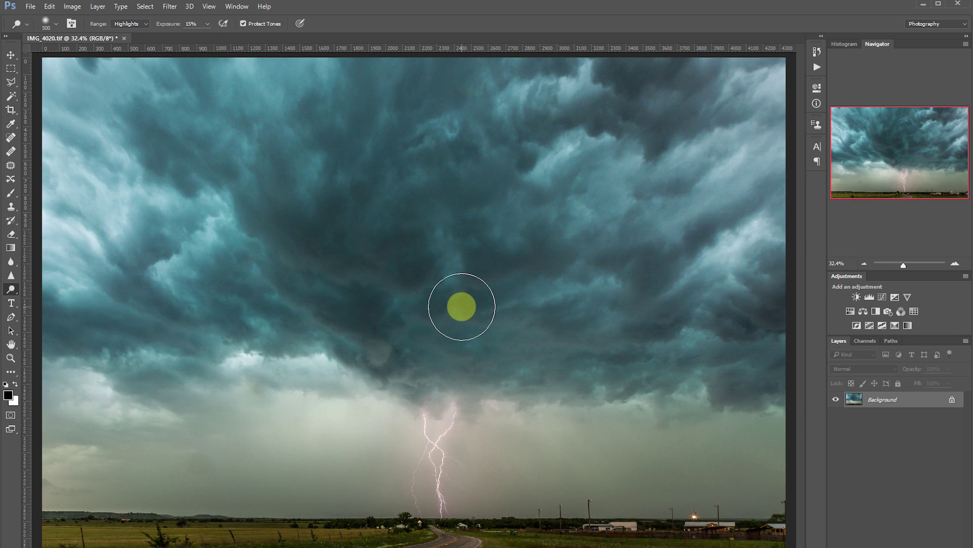
pyautogui.click(850, 311)
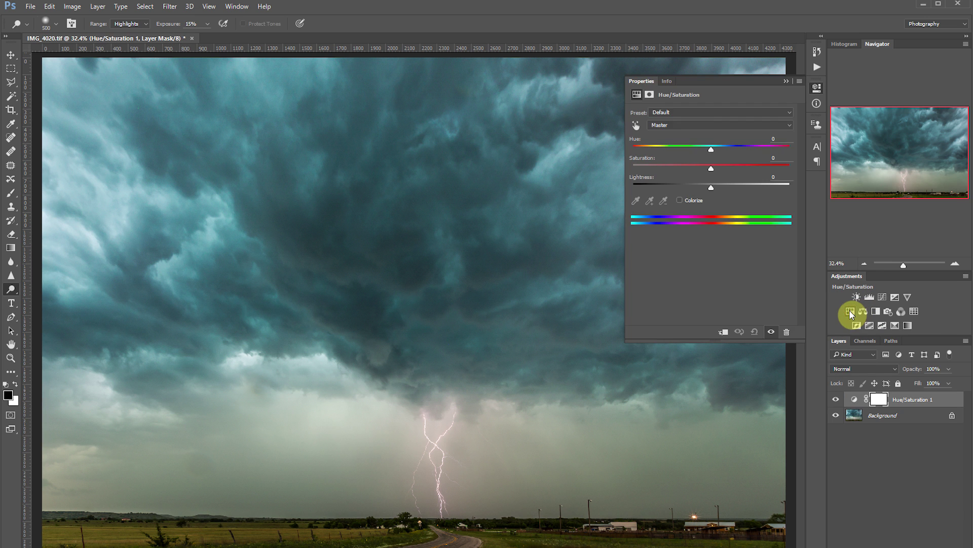
pyautogui.click(705, 112)
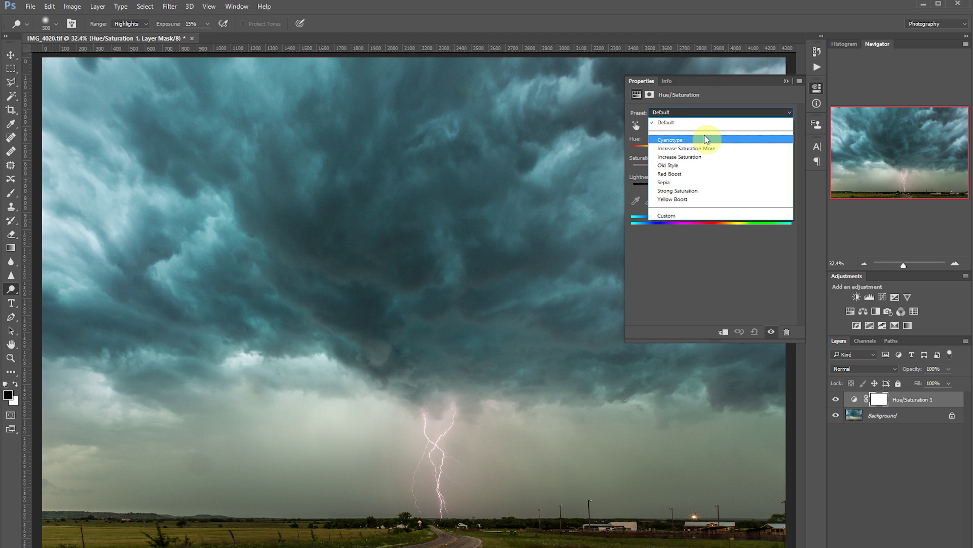
pyautogui.click(714, 156)
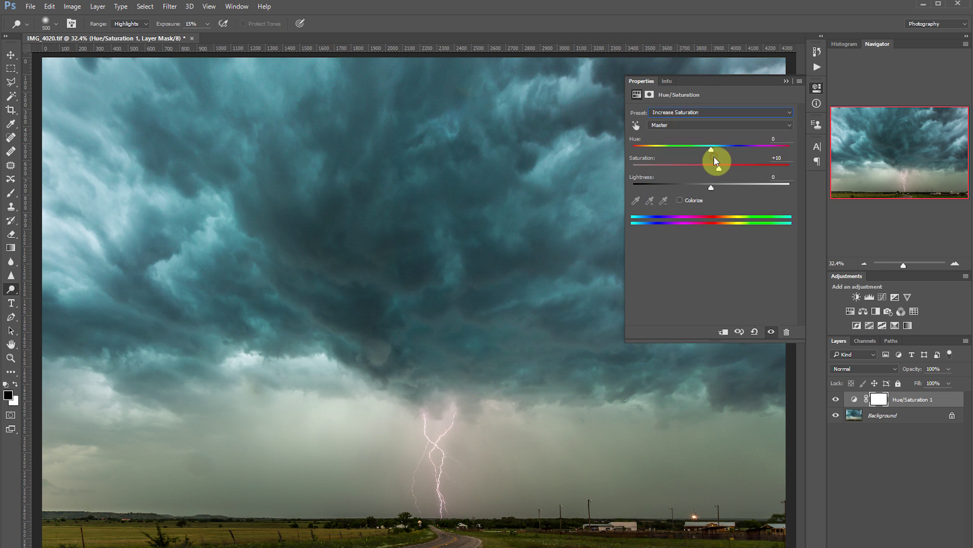
pyautogui.click(706, 112)
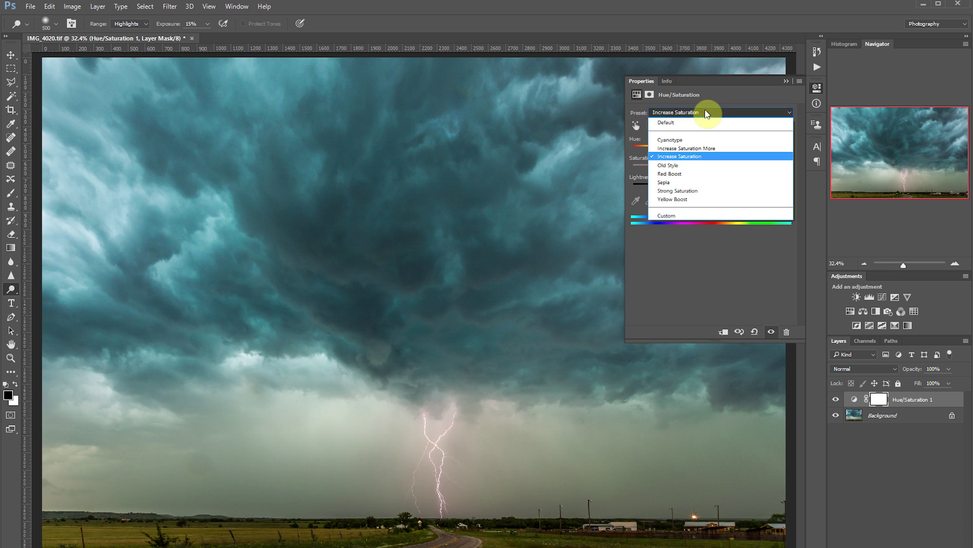
pyautogui.click(708, 140)
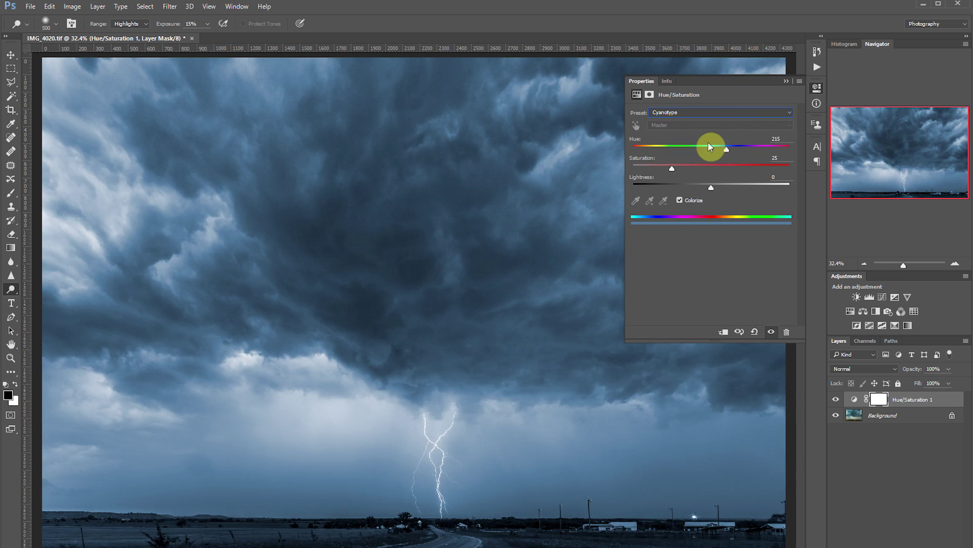
pyautogui.click(742, 115)
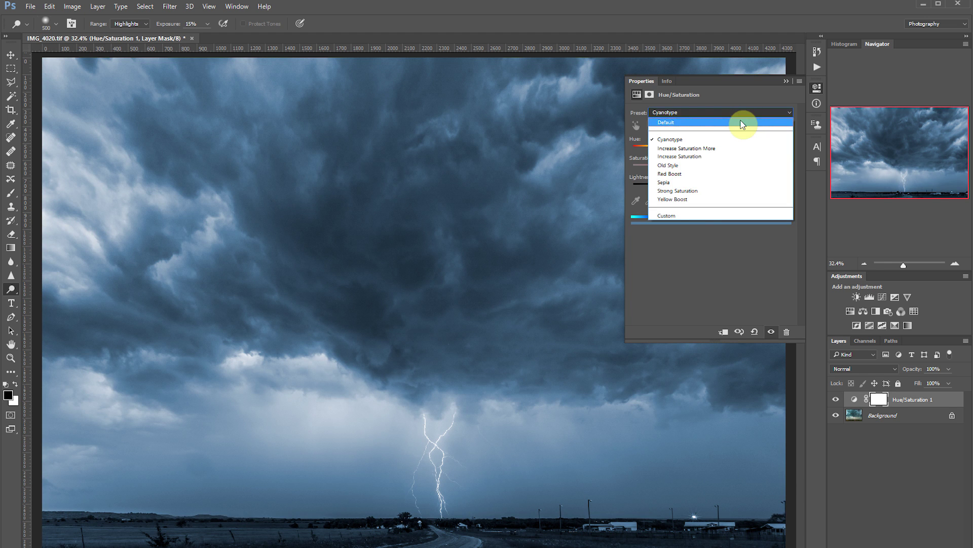
pyautogui.click(742, 123)
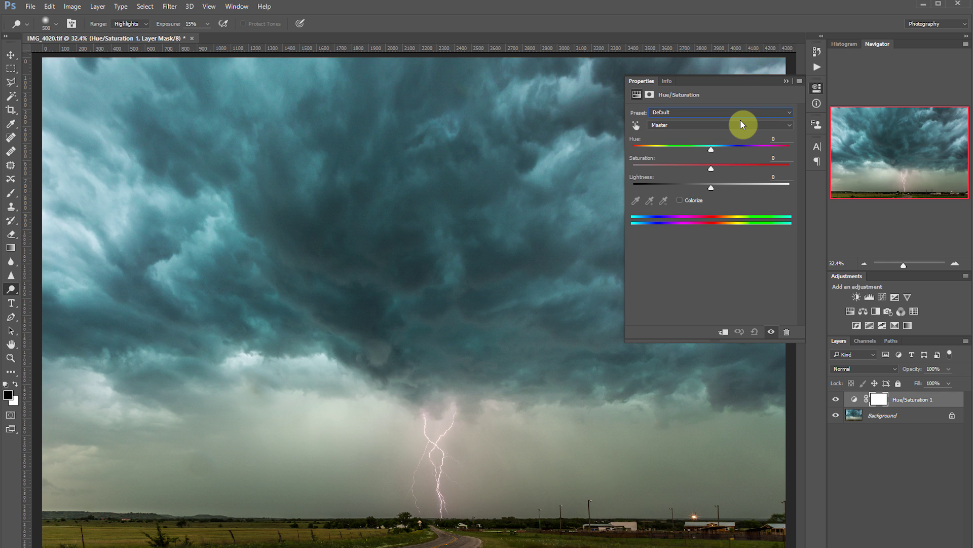
# Set the Cyans range to Hue -9, Saturation +41 and Lightness -39.
pyautogui.click(776, 124)
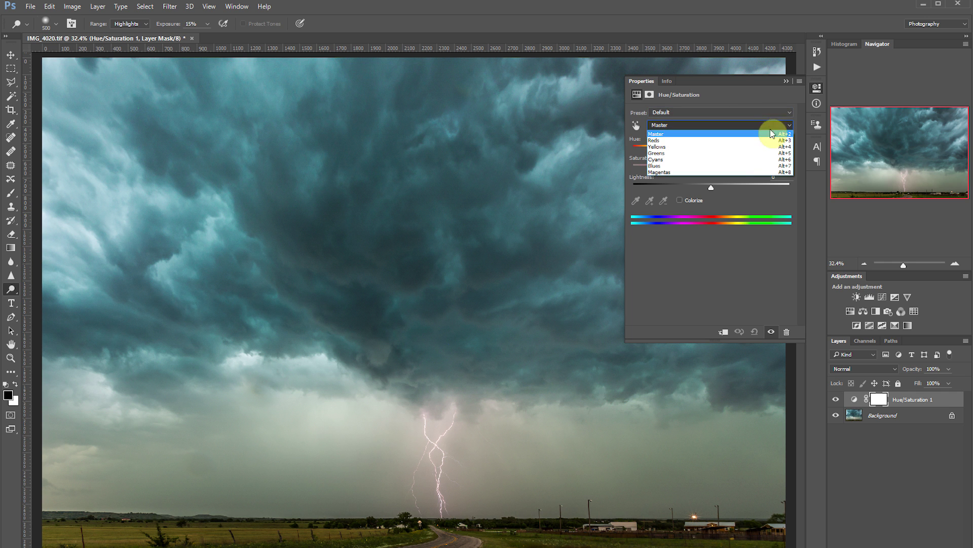
pyautogui.click(767, 161)
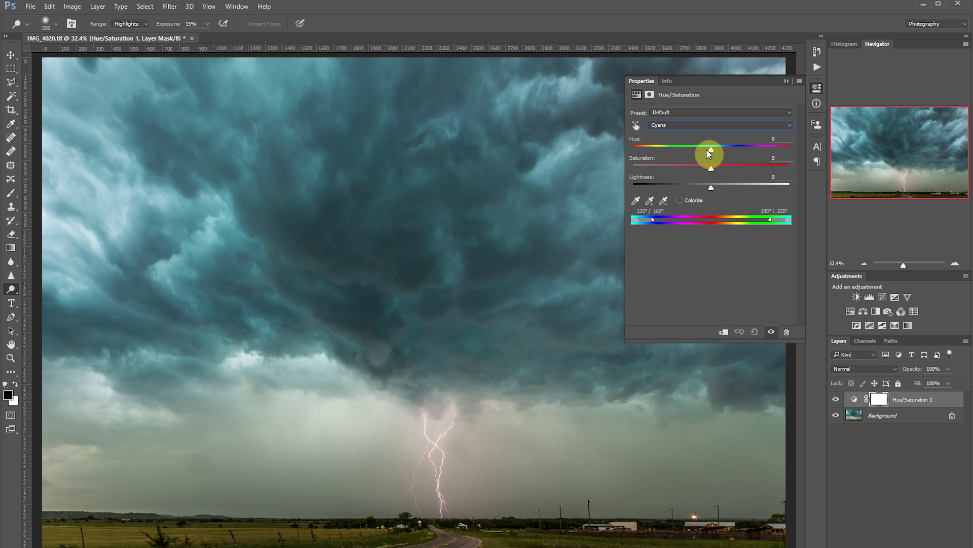
pyautogui.moveTo(708, 150); pyautogui.dragTo(704, 147)
pyautogui.moveTo(711, 168); pyautogui.dragTo(714, 167)
pyautogui.moveTo(721, 188); pyautogui.dragTo(701, 191)
pyautogui.moveTo(681, 186); pyautogui.dragTo(681, 186)
# Sample the cloud colour with the eyedropper, then toggle the adjustment off and on to compare.
pyautogui.click(636, 200)
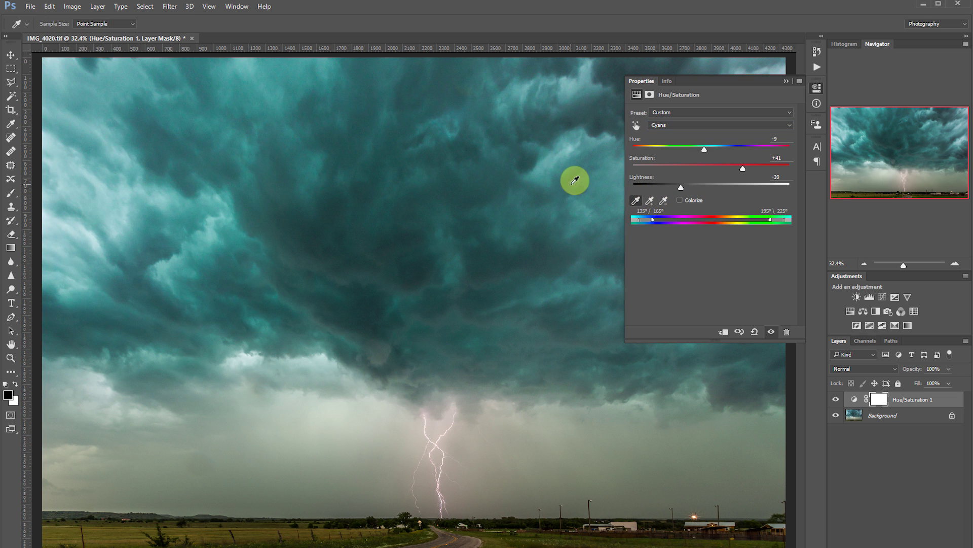
pyautogui.click(205, 237)
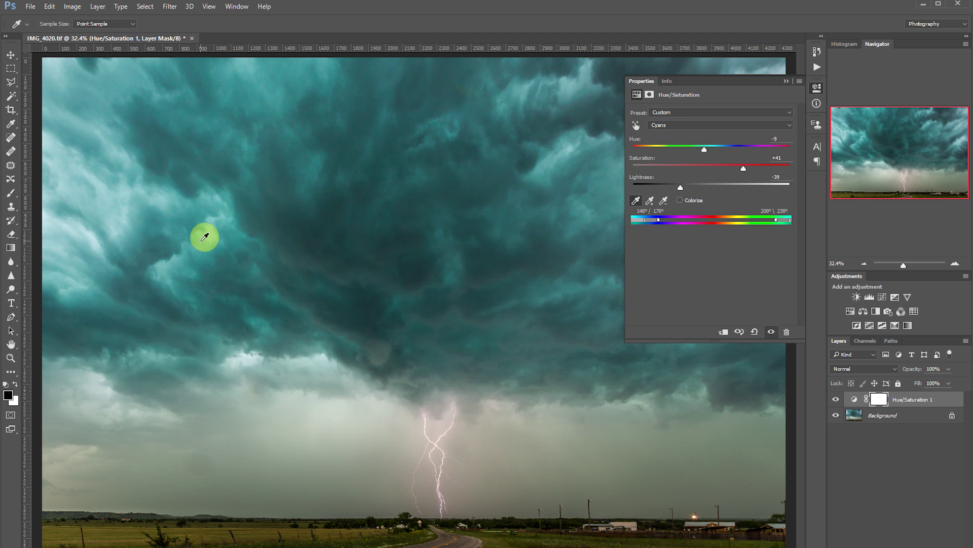
pyautogui.click(771, 333)
pyautogui.click(771, 332)
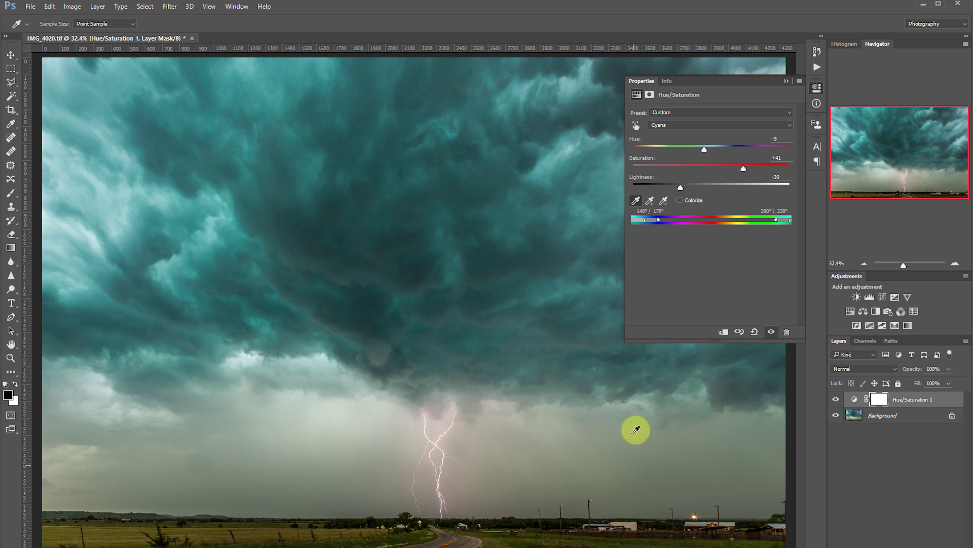
# Set the Yellows range to Hue +9 and Saturation +16, then compare before and after.
pyautogui.click(695, 126)
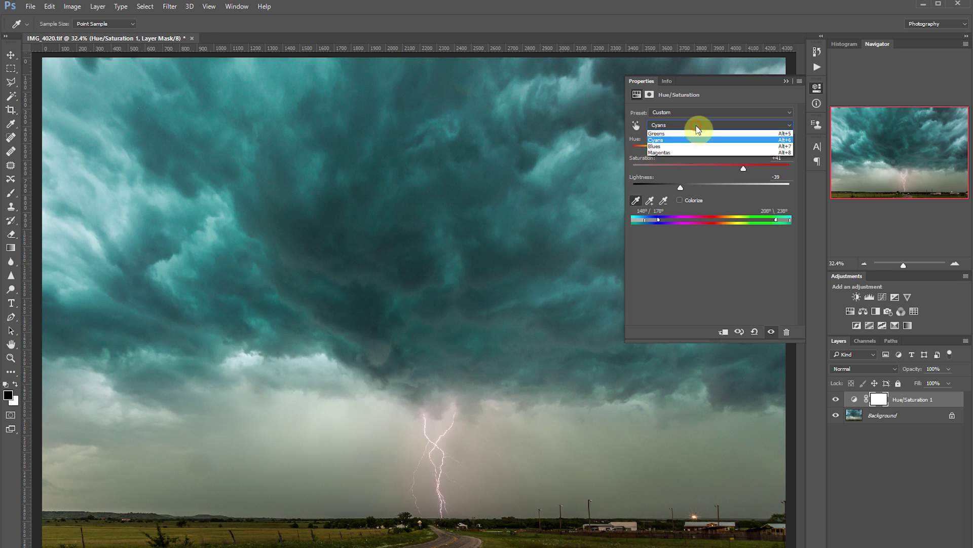
pyautogui.click(693, 147)
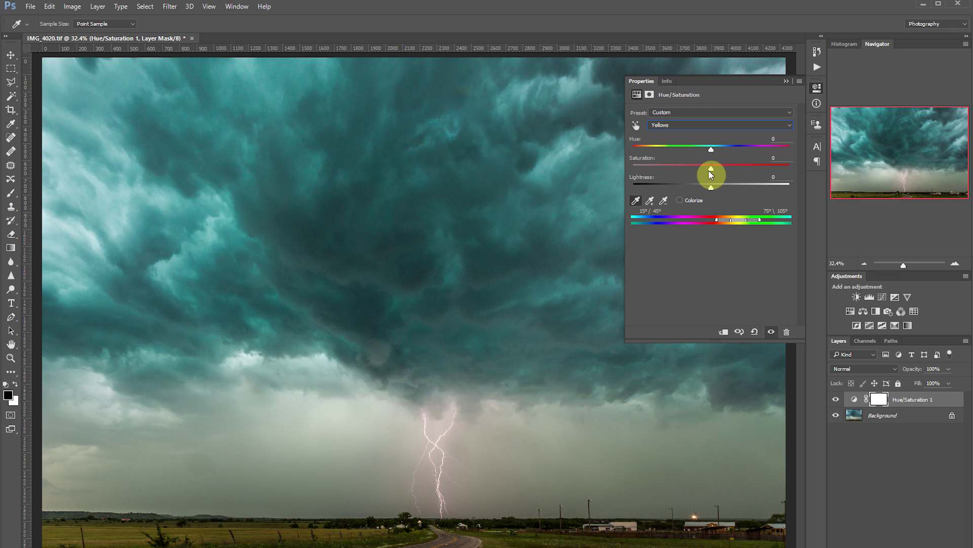
pyautogui.moveTo(711, 172); pyautogui.dragTo(714, 147)
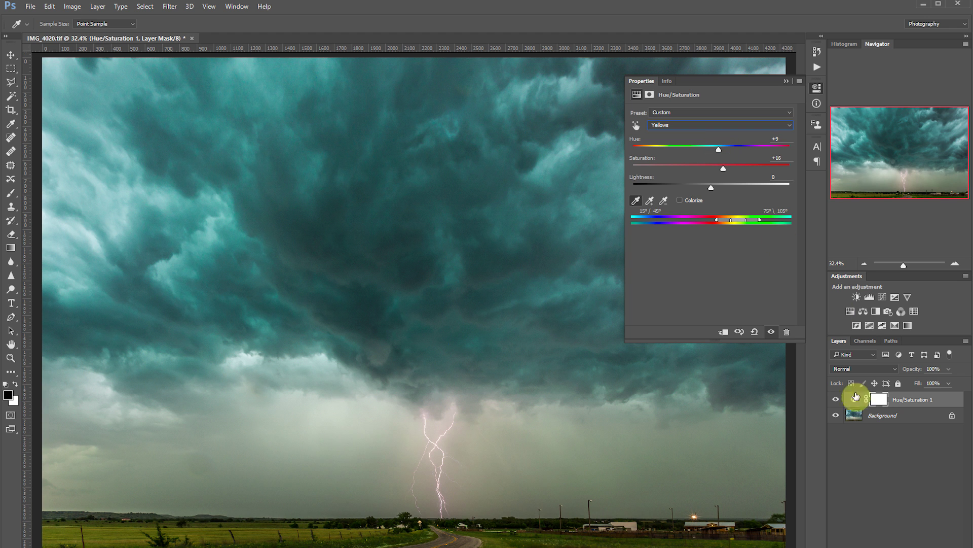
pyautogui.click(770, 332)
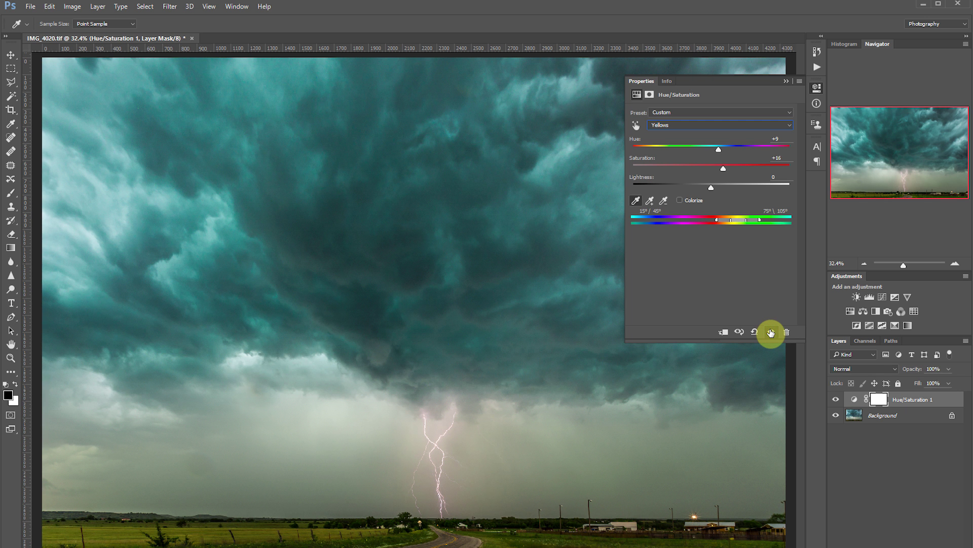
pyautogui.click(771, 332)
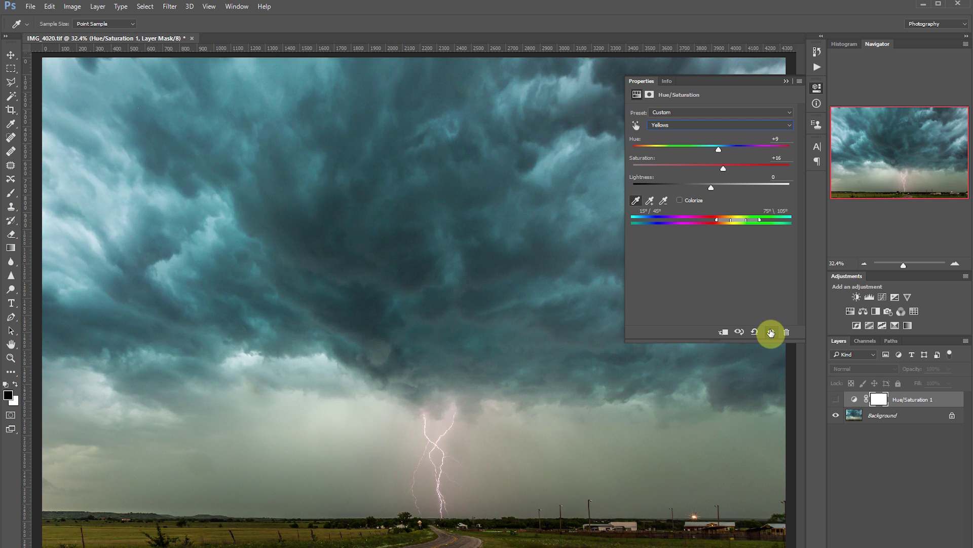
pyautogui.click(770, 332)
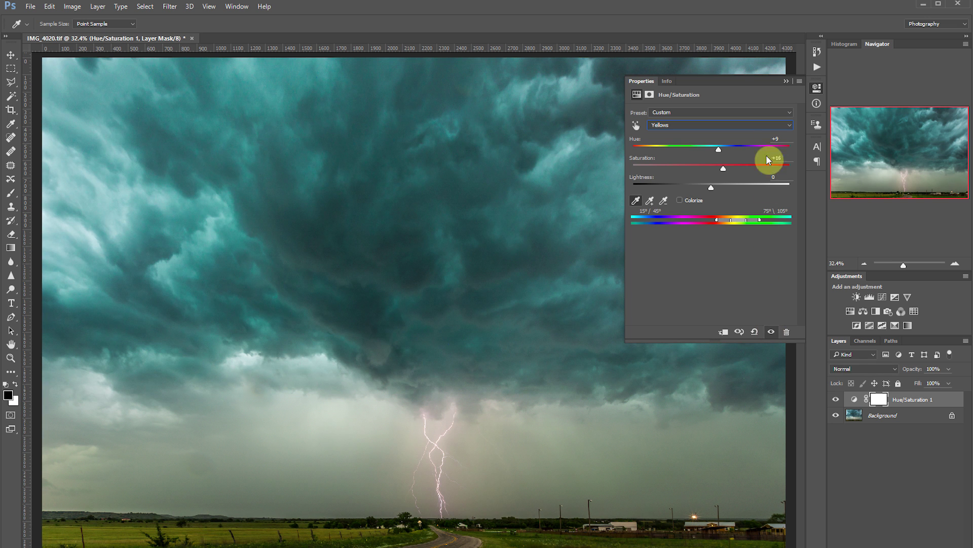
# Collapse the Properties panel and set the Hue/Saturation 1 layer opacity to 70%.
pyautogui.click(787, 81)
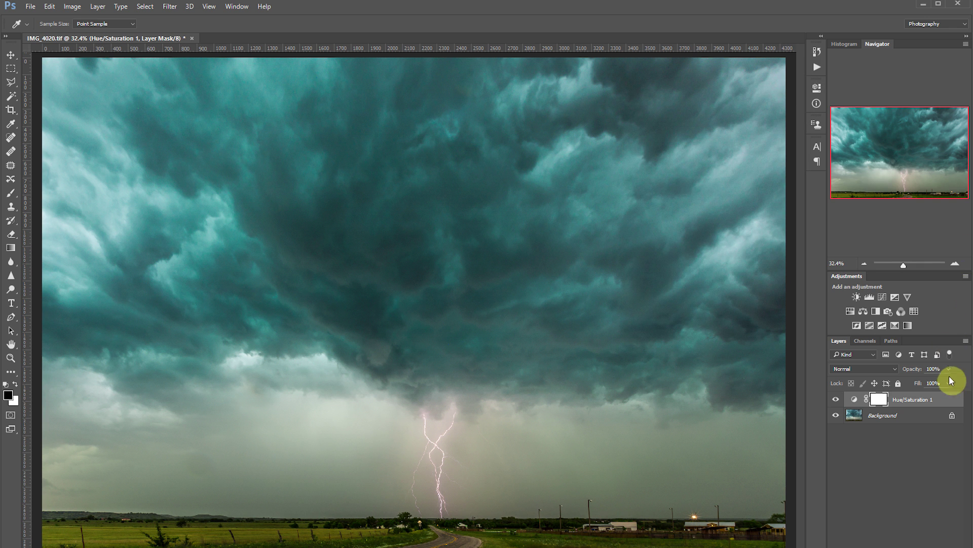
pyautogui.click(950, 369)
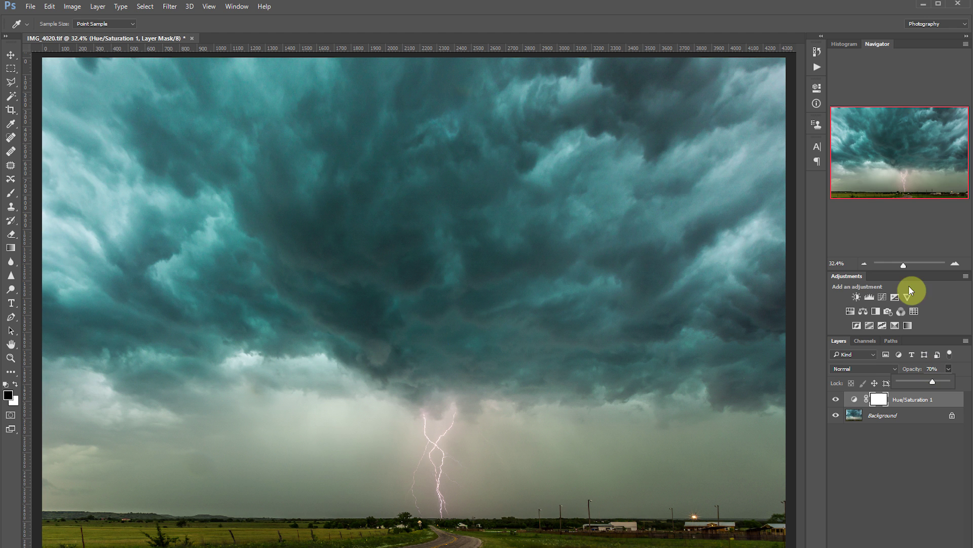
# Add a Levels layer with input levels 38, 0.97 and 216.
pyautogui.press('o')
pyautogui.click(869, 297)
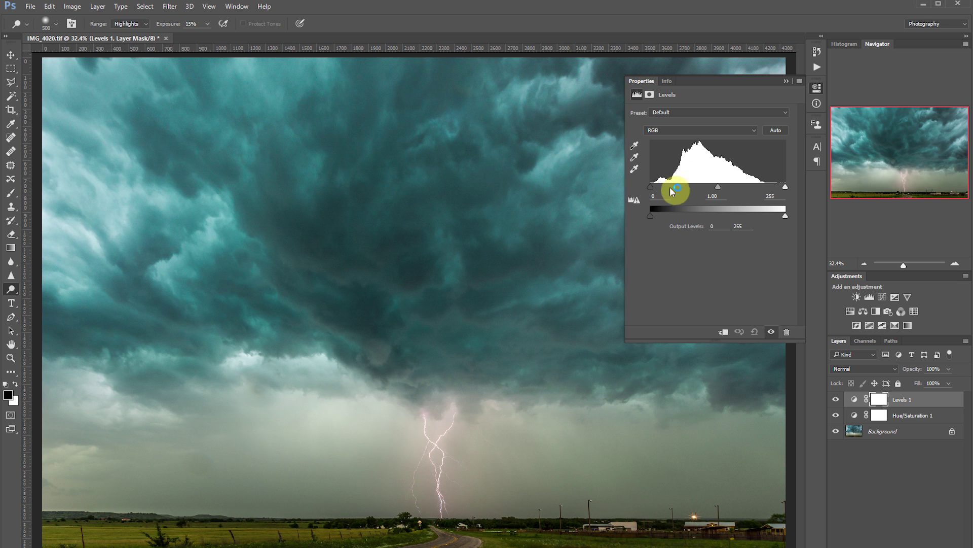
pyautogui.moveTo(651, 193); pyautogui.dragTo(671, 187)
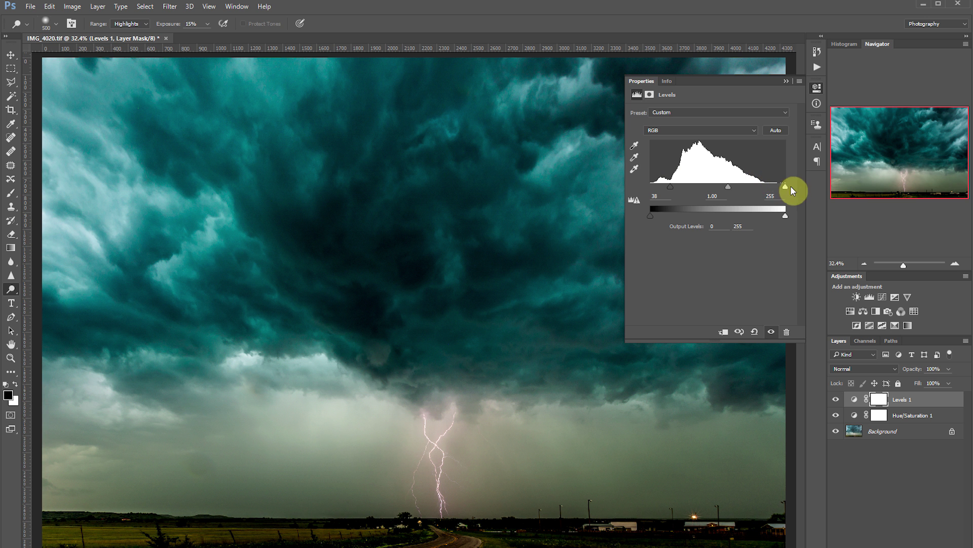
pyautogui.moveTo(784, 187); pyautogui.dragTo(765, 190)
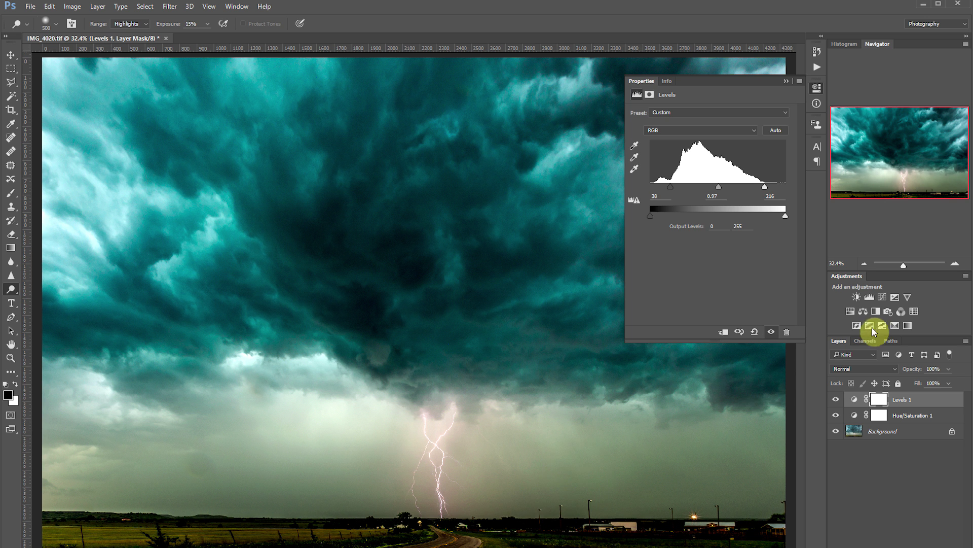
# Brush black on the Levels 1 mask over the lower sky and fields, and set opacity to 57%.
pyautogui.click(883, 400)
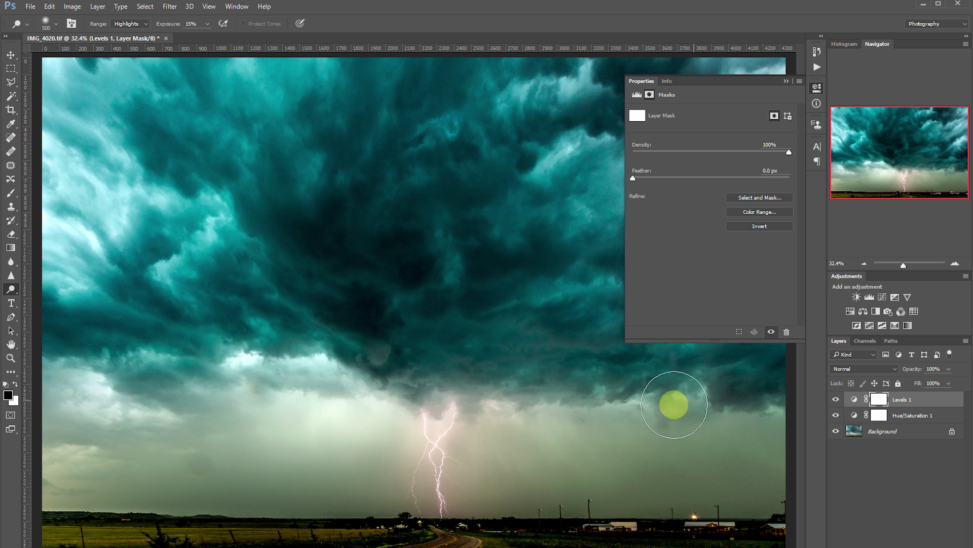
pyautogui.click(7, 196)
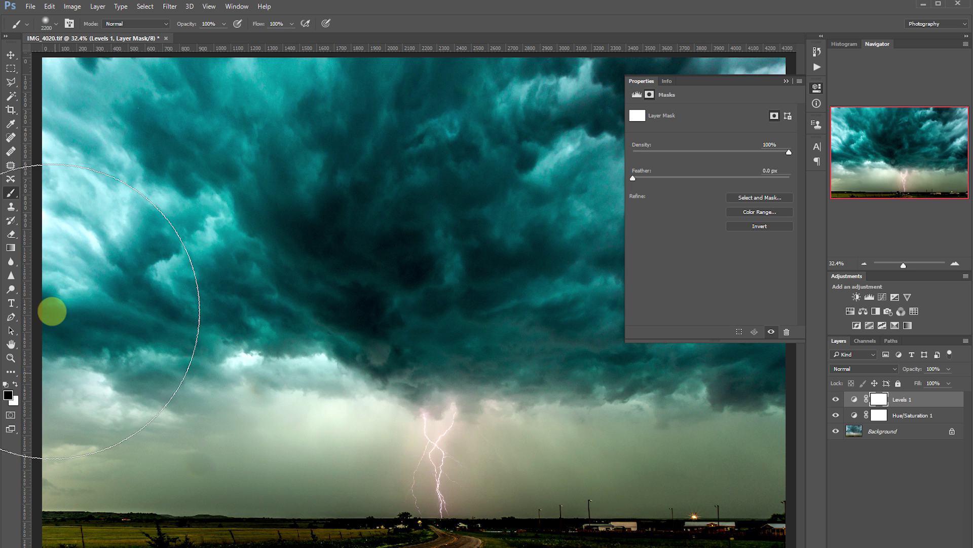
pyautogui.moveTo(51, 415)
pyautogui.mouseDown()
pyautogui.moveTo(130, 472)
pyautogui.moveTo(395, 474)
pyautogui.moveTo(493, 508)
pyautogui.moveTo(670, 532)
pyautogui.moveTo(731, 527)
pyautogui.mouseUp()
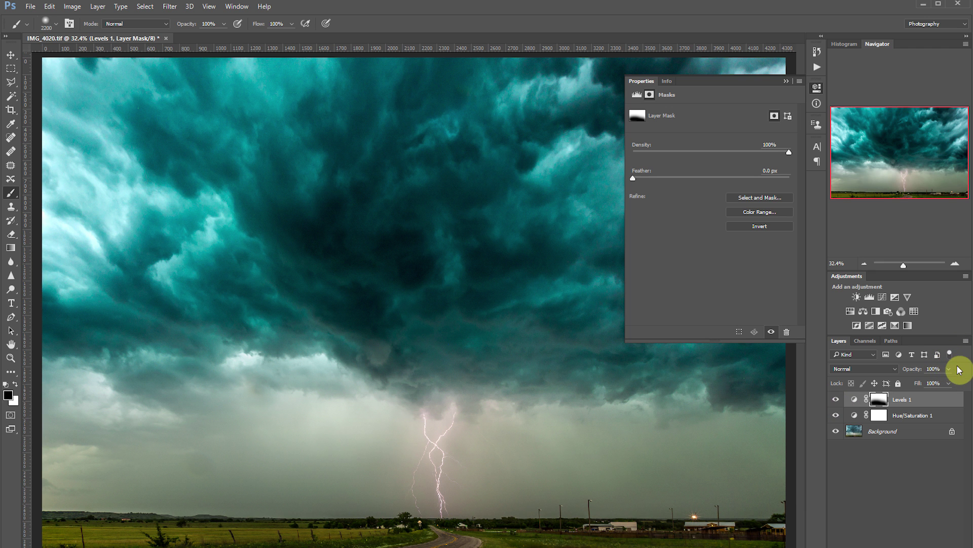
pyautogui.click(950, 369)
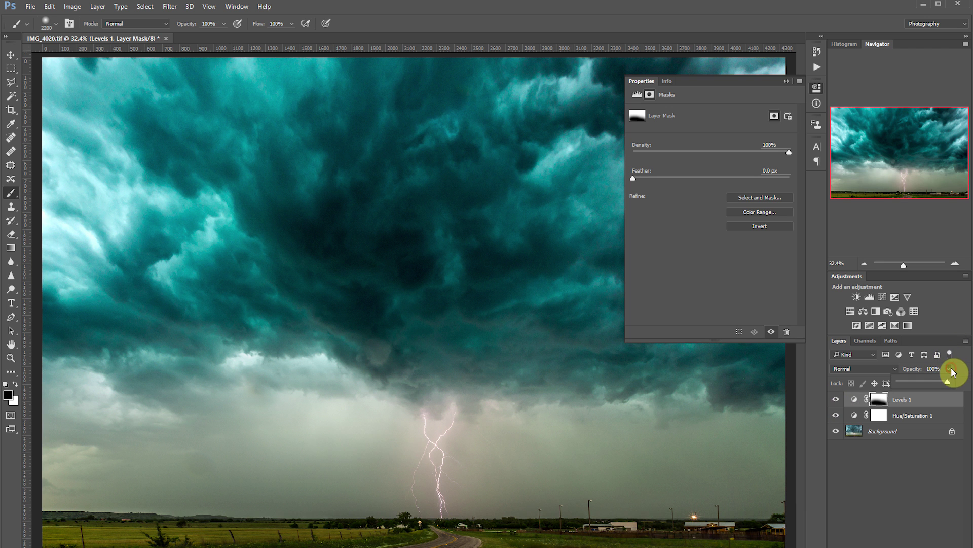
pyautogui.click(927, 381)
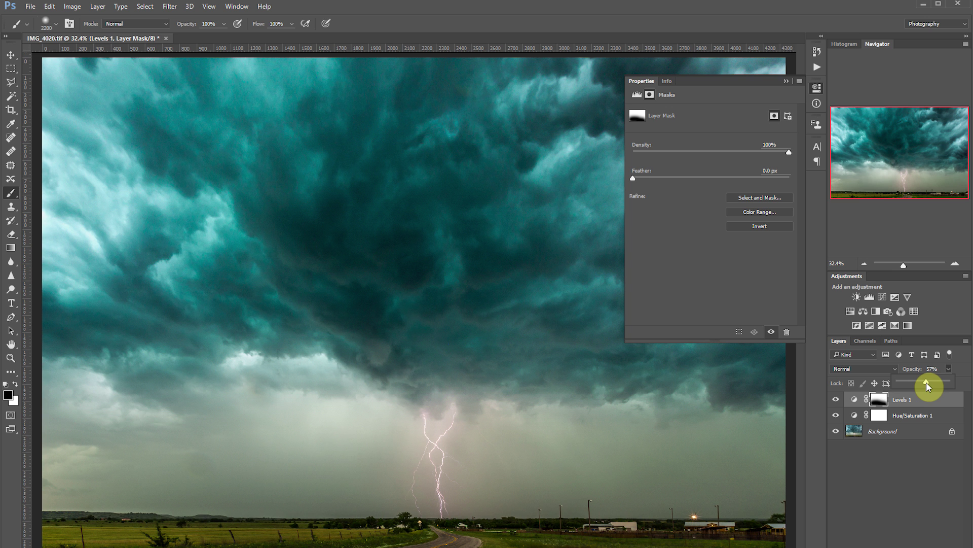
# Add a Color Balance layer with Midtones Cyan–Red at +4.
pyautogui.click(866, 314)
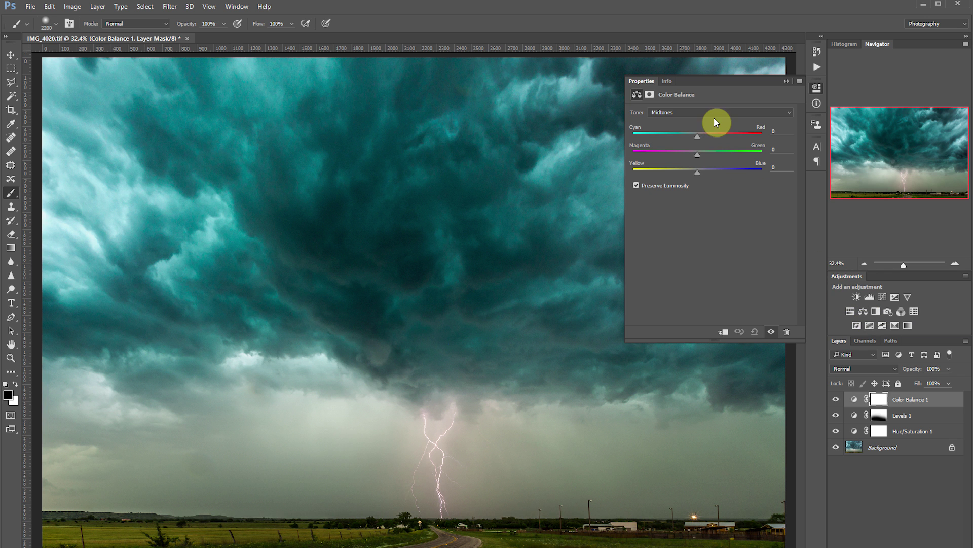
pyautogui.click(738, 112)
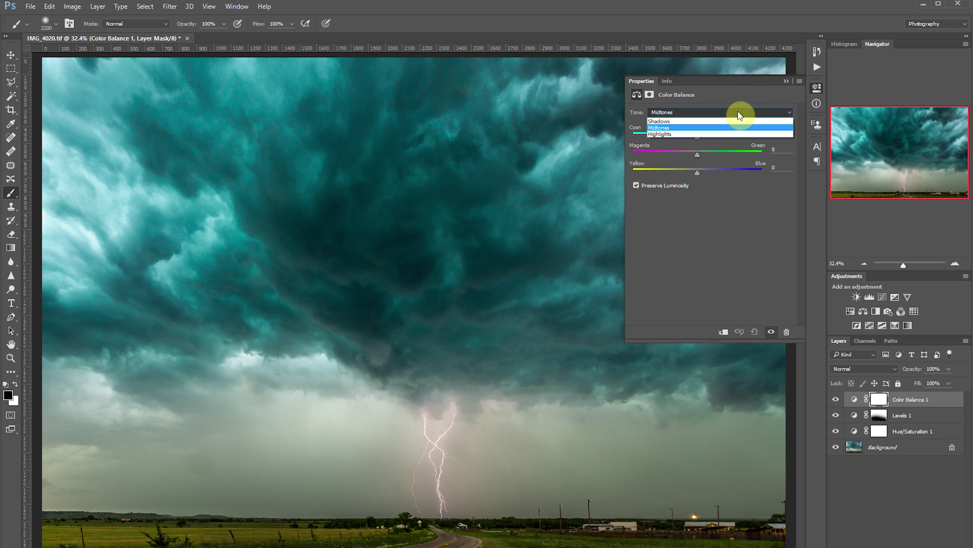
pyautogui.click(738, 113)
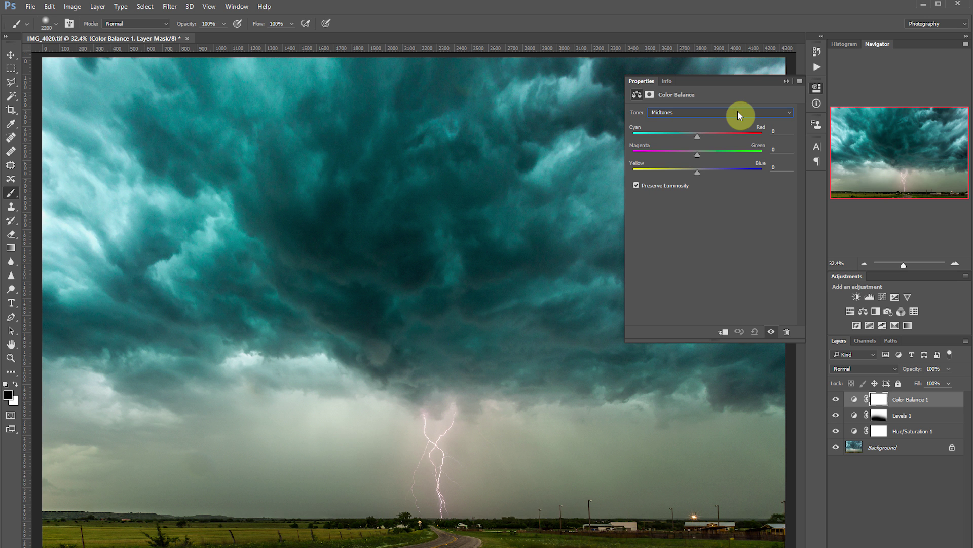
pyautogui.moveTo(696, 135); pyautogui.dragTo(701, 139)
pyautogui.click(700, 137)
# Set the Color Balance Shadows to +25, -3 and -7.
pyautogui.click(714, 108)
pyautogui.click(699, 122)
pyautogui.moveTo(700, 135); pyautogui.dragTo(708, 136)
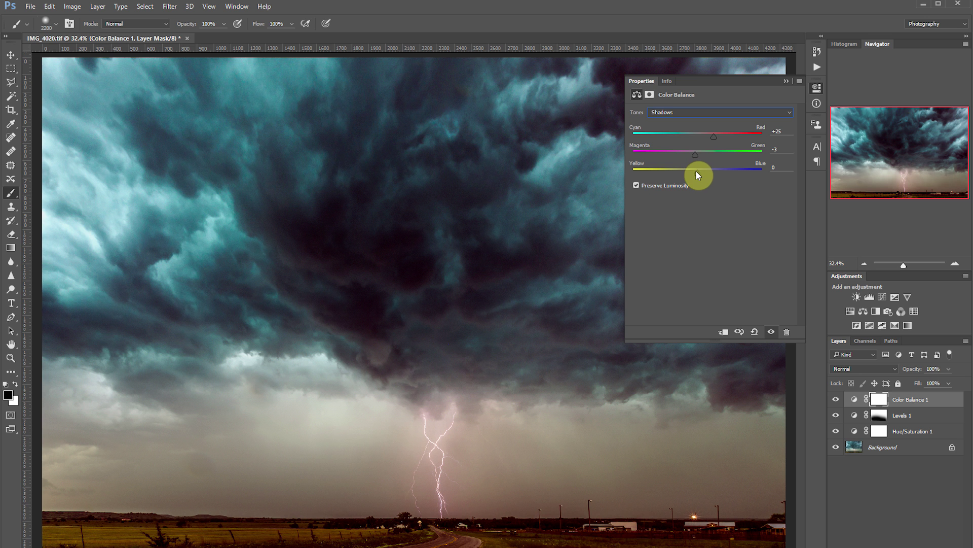
pyautogui.moveTo(696, 171); pyautogui.dragTo(695, 172)
# Set Highlights Cyan–Red to -5 and toggle the Color Balance layer to compare.
pyautogui.click(684, 111)
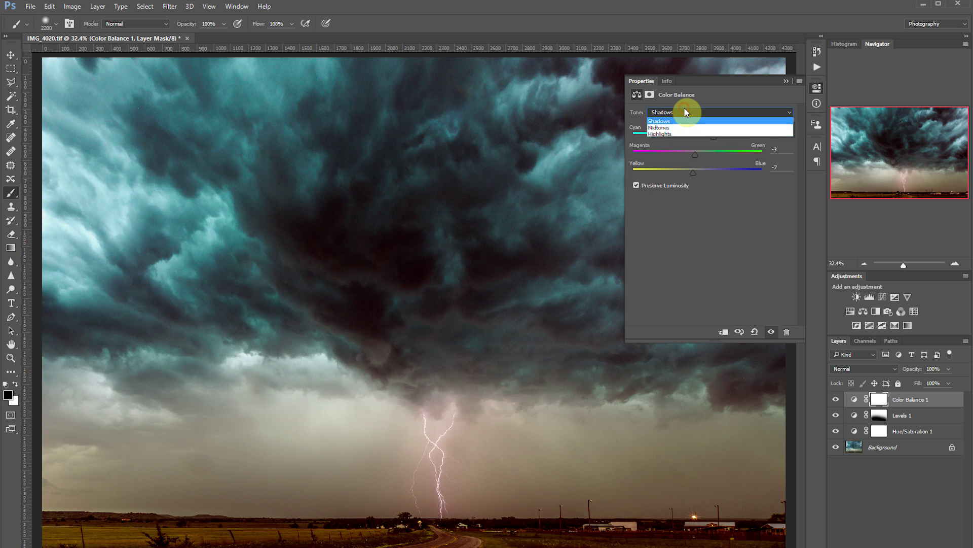
pyautogui.click(680, 136)
pyautogui.moveTo(696, 137); pyautogui.dragTo(694, 136)
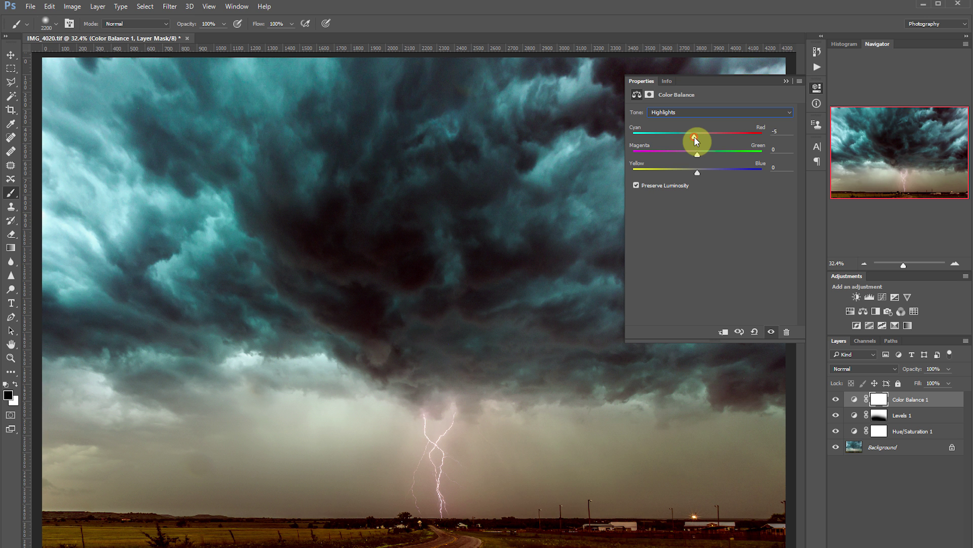
pyautogui.click(770, 332)
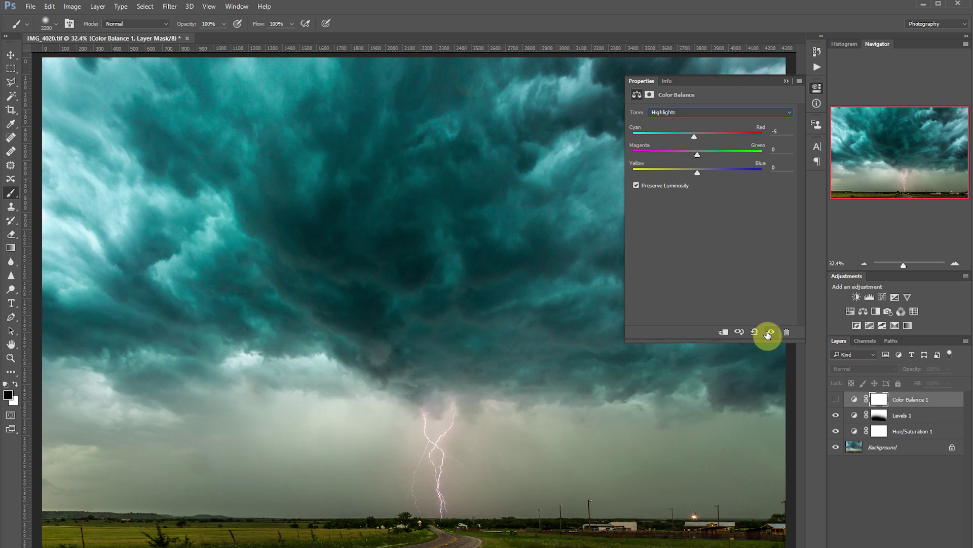
pyautogui.click(769, 332)
pyautogui.click(769, 332)
pyautogui.click(769, 332)
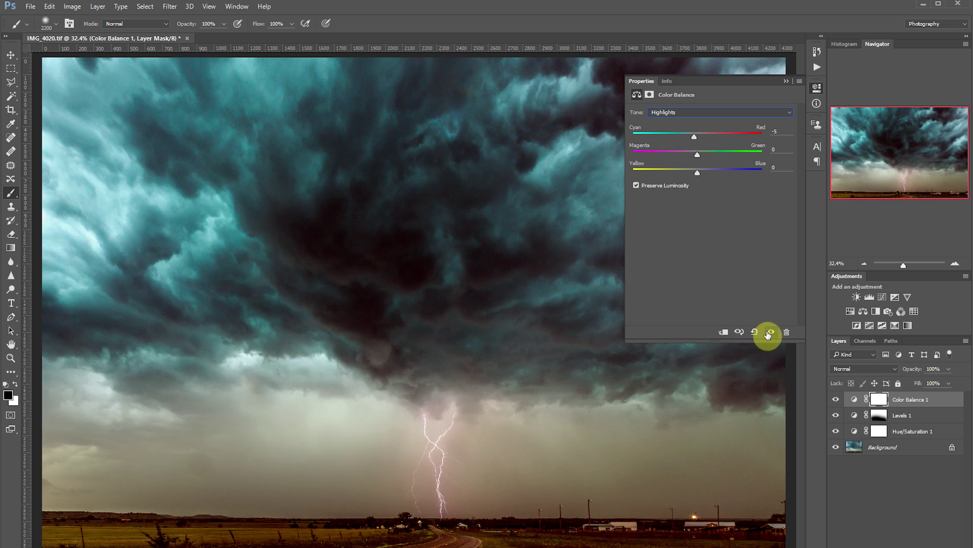
# Brush black on the Color Balance 1 mask along the lower horizon.
pyautogui.click(880, 401)
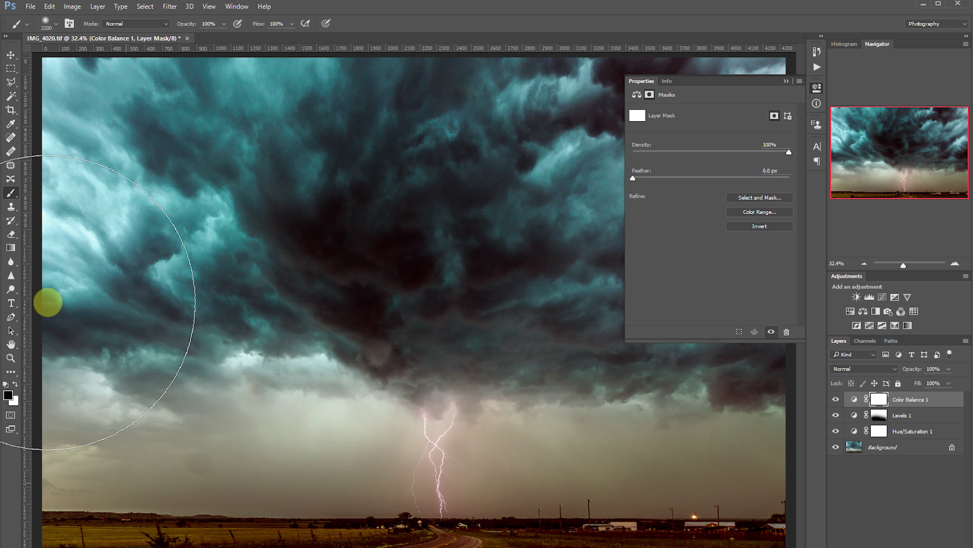
pyautogui.moveTo(130, 498)
pyautogui.mouseDown()
pyautogui.moveTo(343, 501)
pyautogui.moveTo(686, 536)
pyautogui.moveTo(785, 530)
pyautogui.mouseUp()
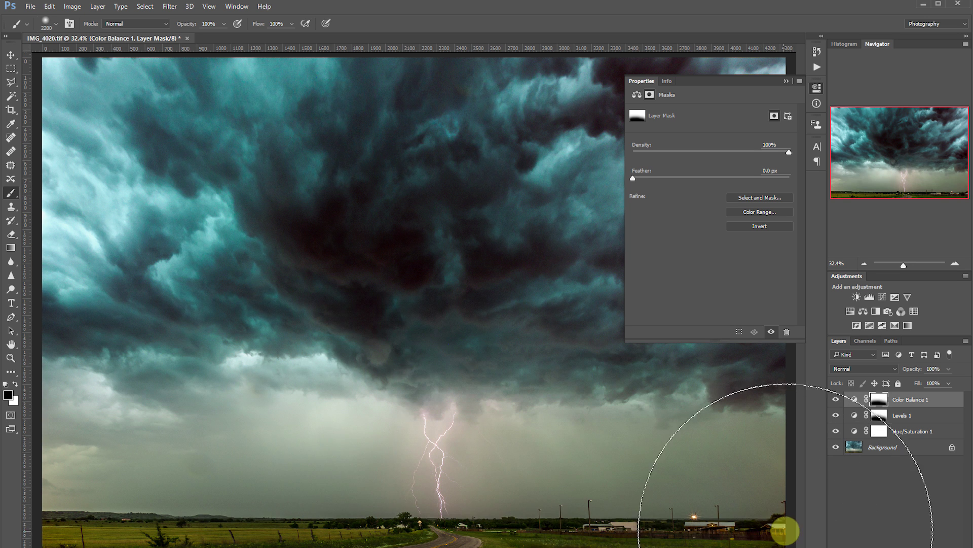
pyautogui.click(911, 399)
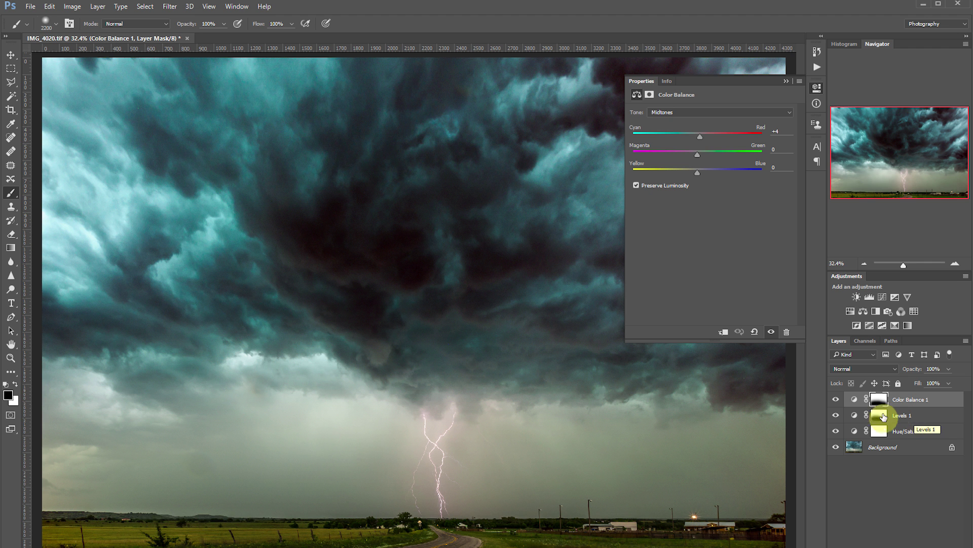
# Hide all three adjustment layers, then show Hue/Saturation, Levels and Color Balance again.
pyautogui.moveTo(830, 405); pyautogui.dragTo(837, 434)
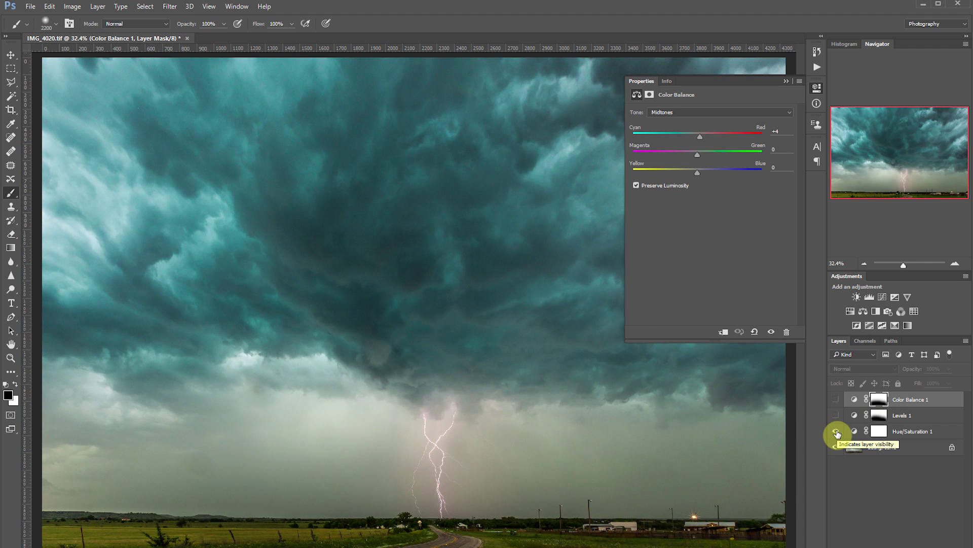
pyautogui.click(837, 434)
pyautogui.click(836, 418)
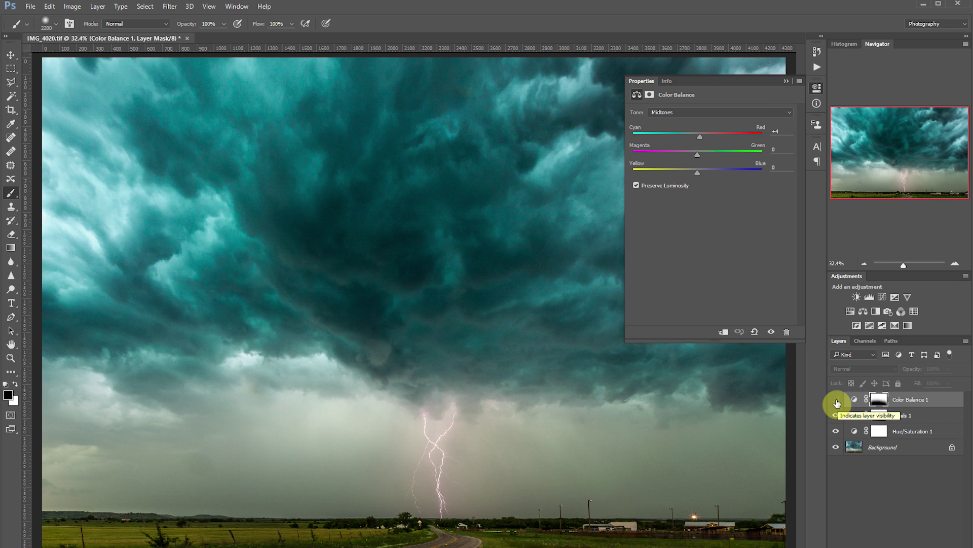
pyautogui.click(836, 401)
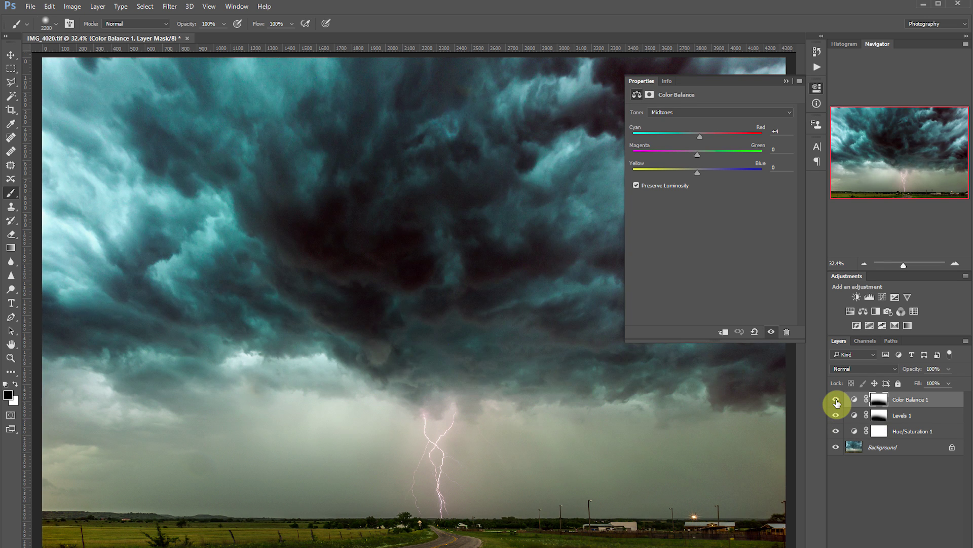